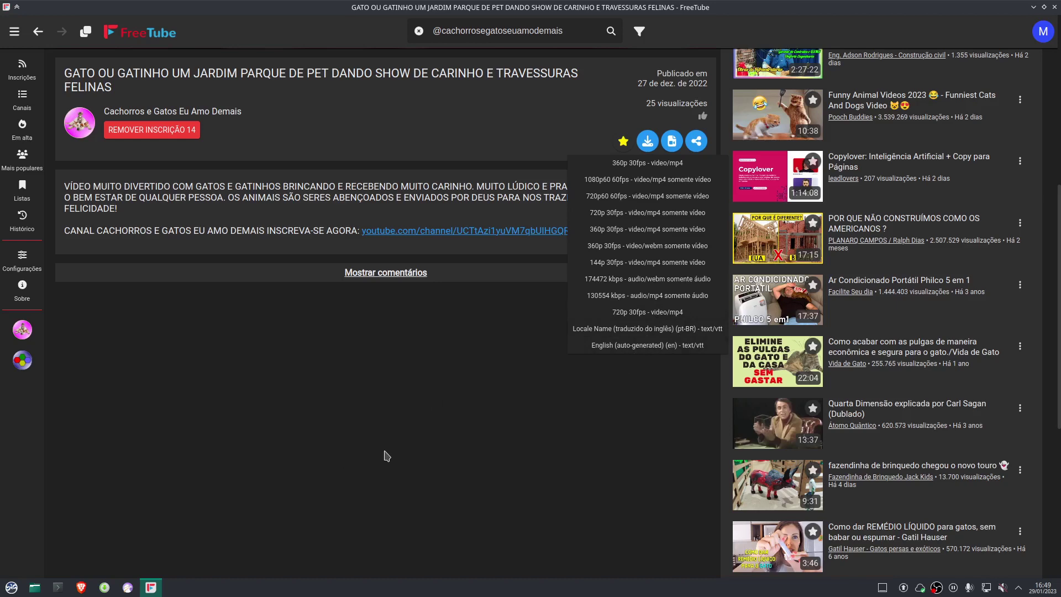
Step: Play the kitten video from its paused position for a few seconds, and pause it again
scroll(385, 455, "up", 7)
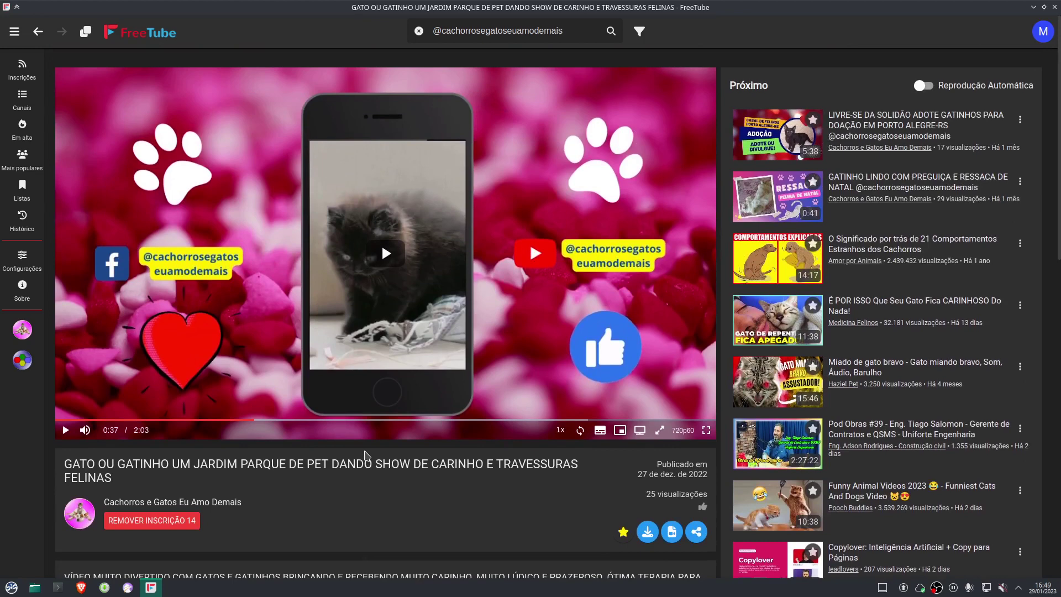
left_click(386, 254)
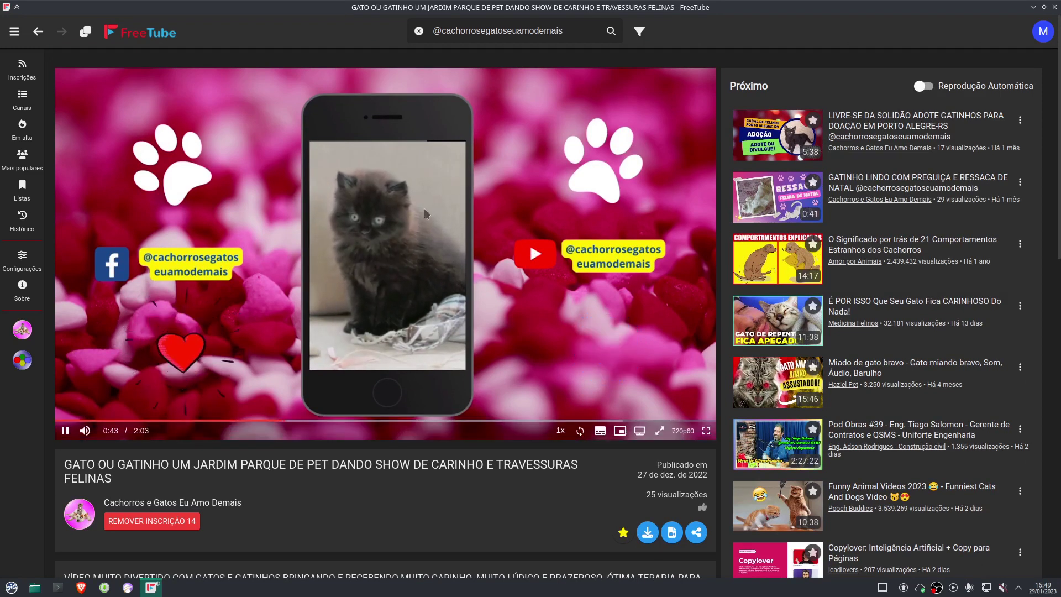
left_click(389, 271)
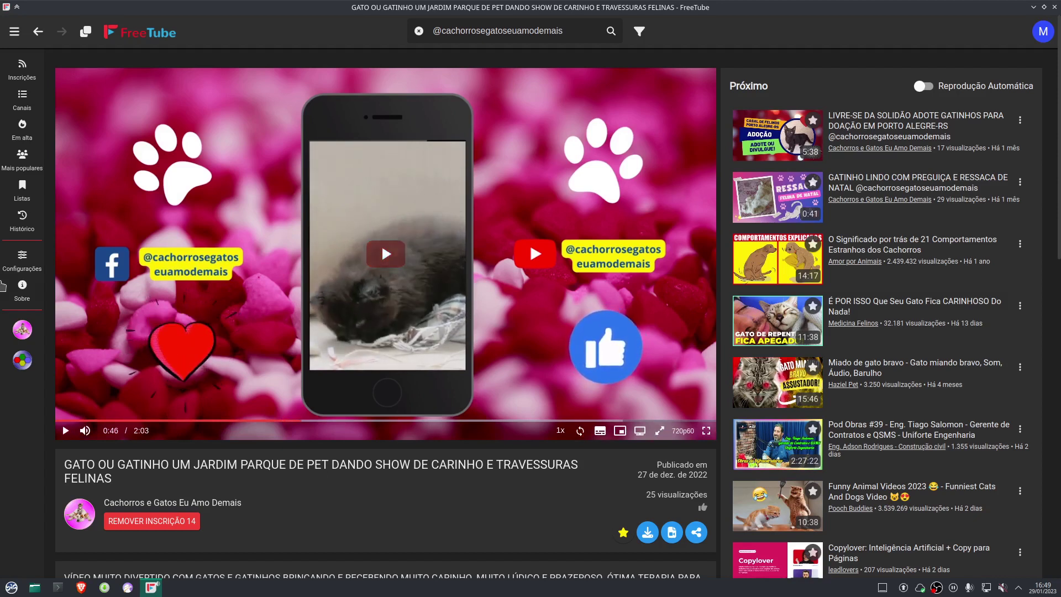
Step: View the saved playlist videos and the watch history before importing any data
left_click(26, 198)
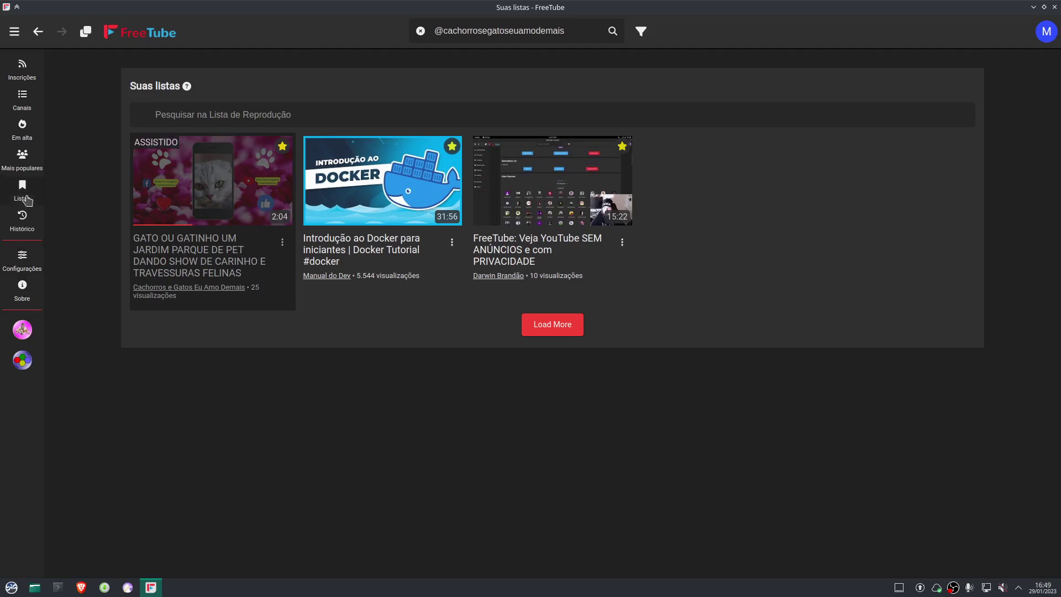
left_click(22, 229)
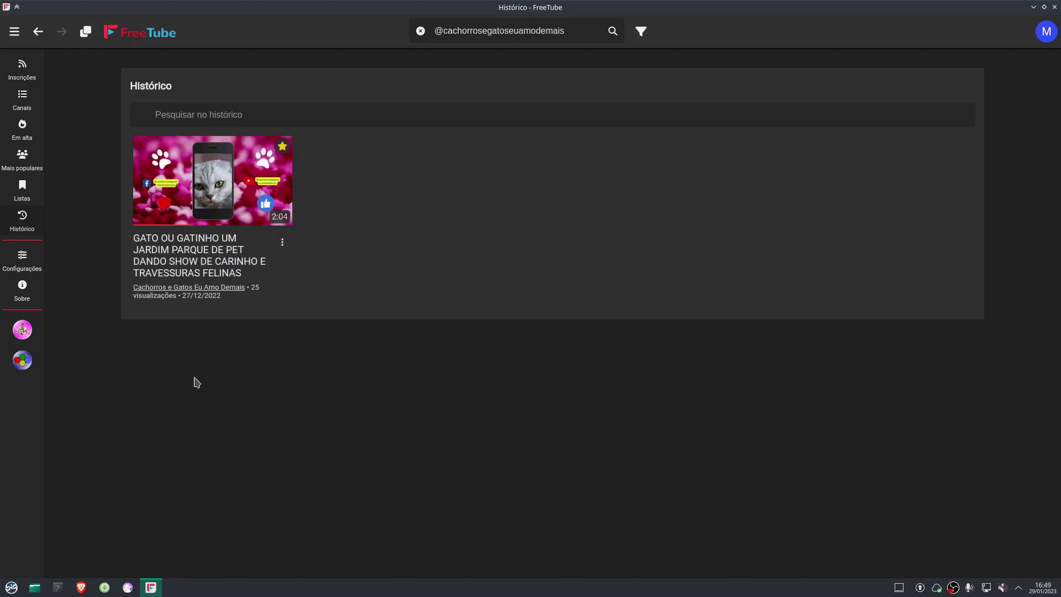
Step: In the data settings, import the subscriptions from freetube-subscriptions-2023-01-29.db in the Downloads folder
left_click(23, 265)
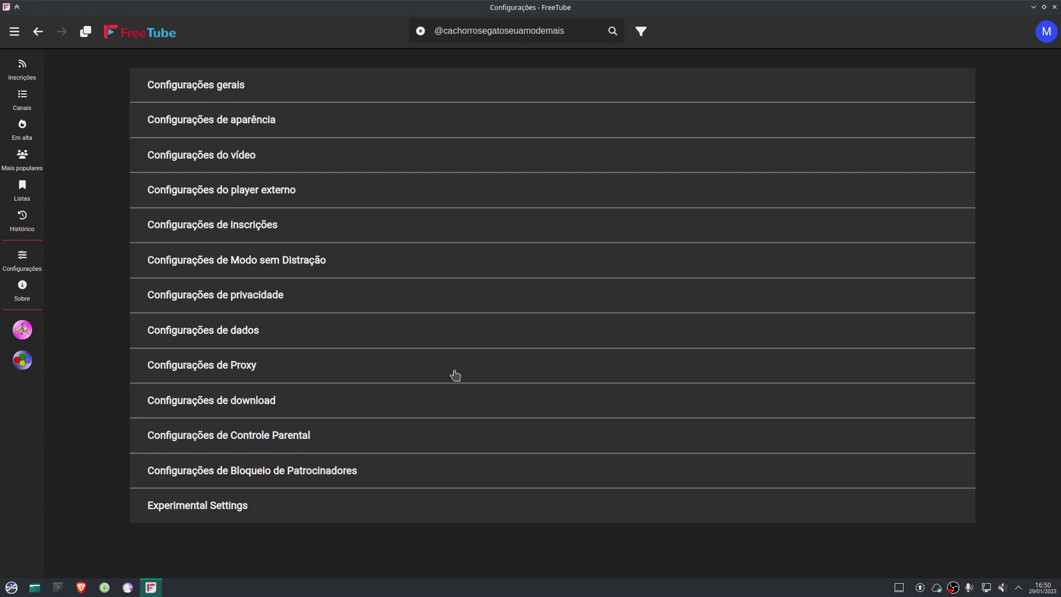
left_click(452, 331)
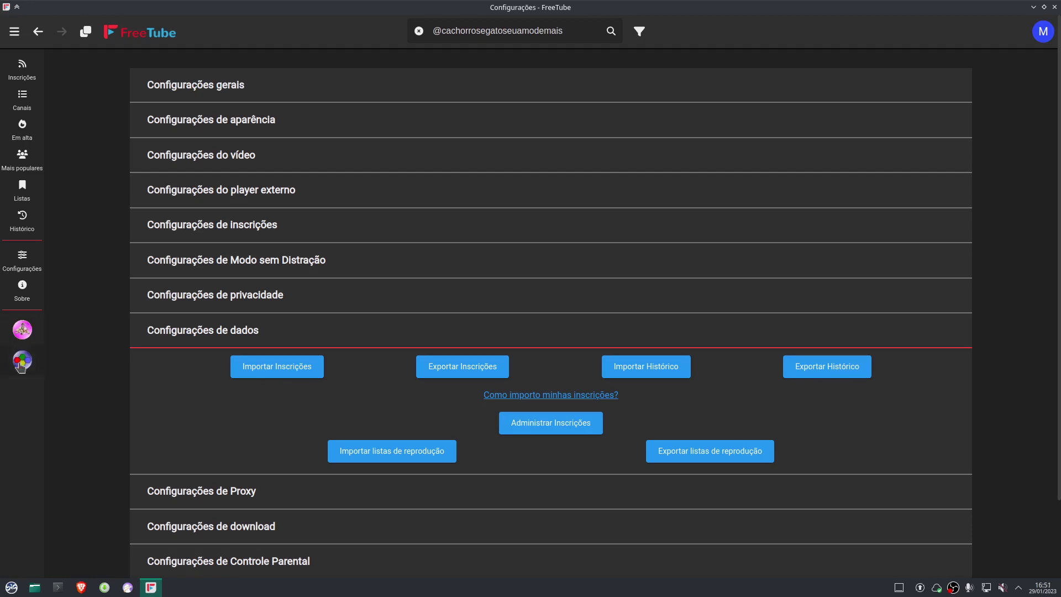
left_click(288, 375)
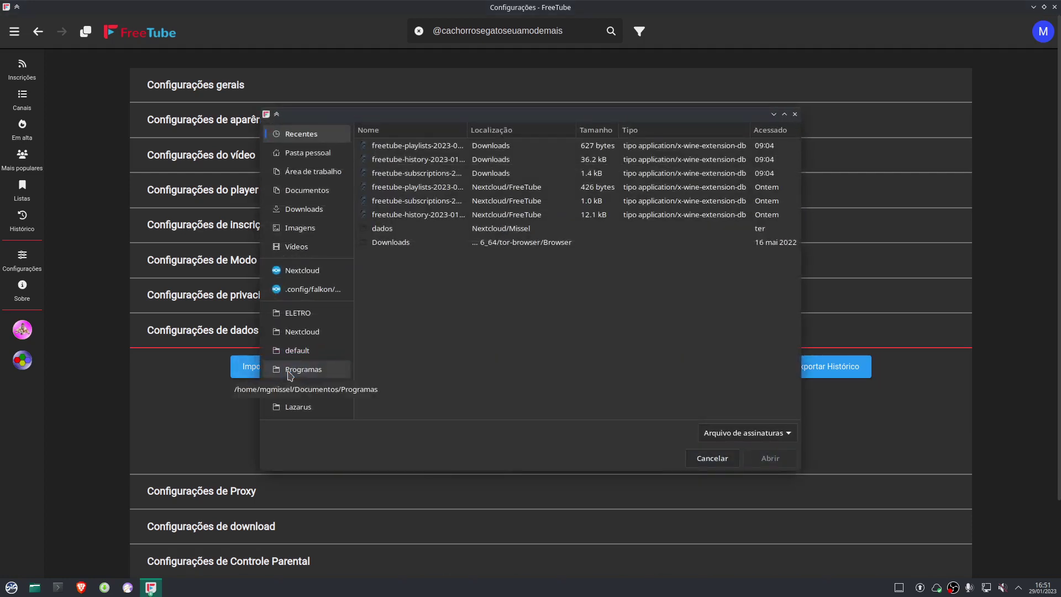
left_click(317, 210)
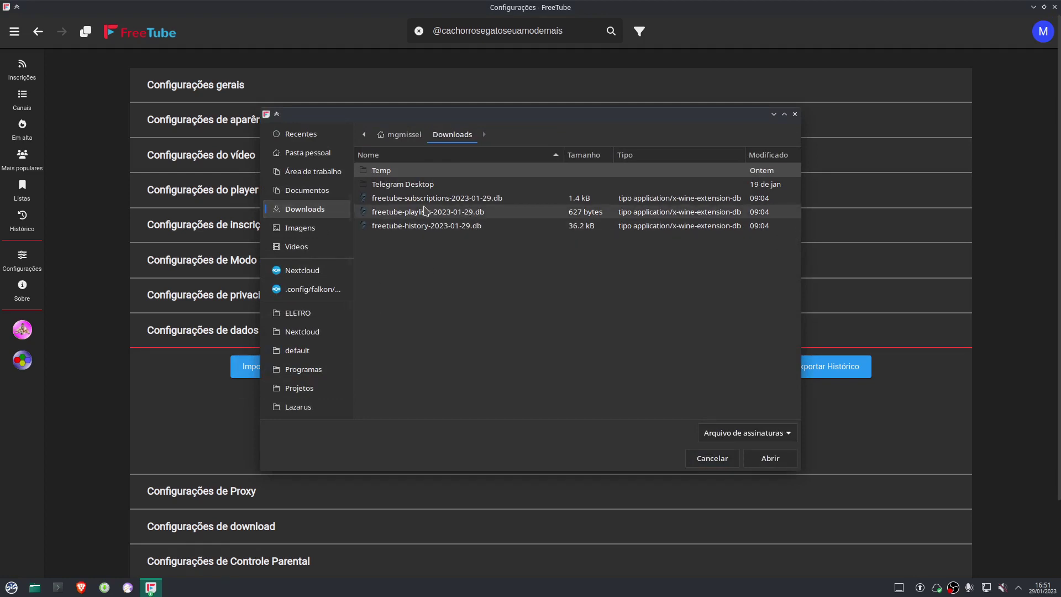
left_click(427, 227)
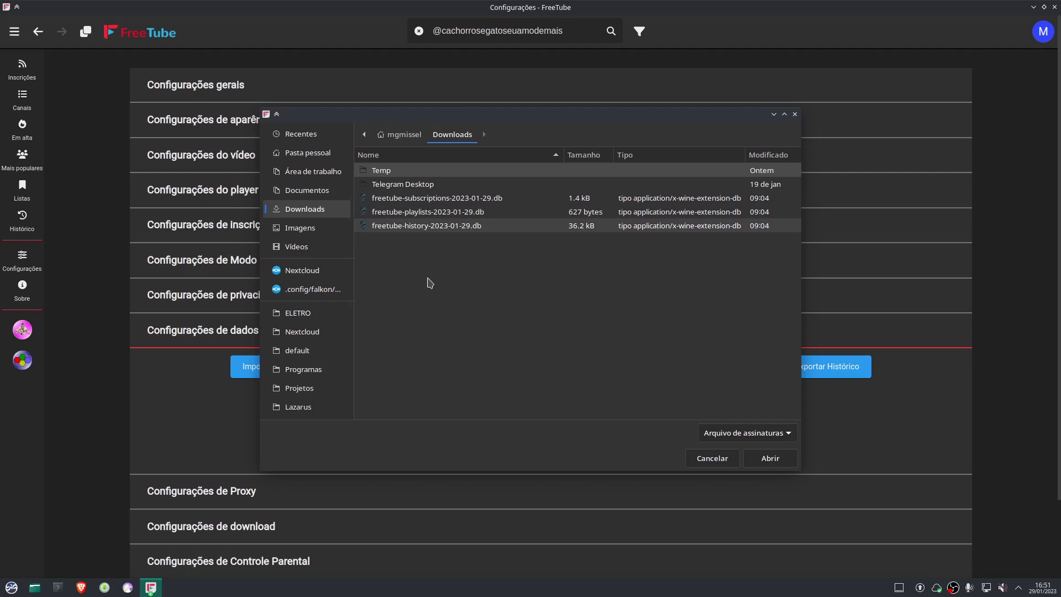
left_click(486, 199)
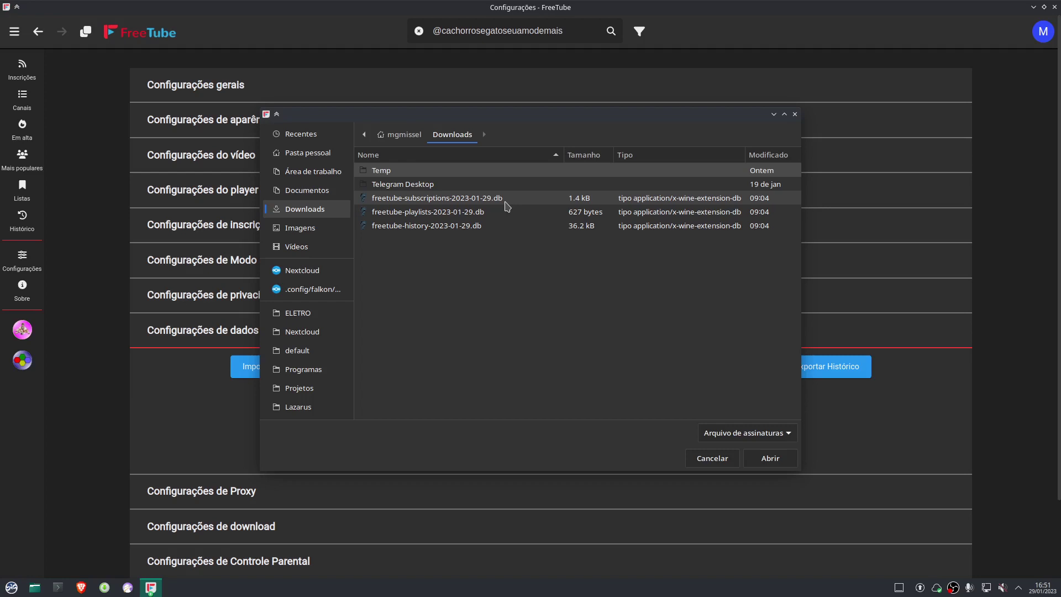
left_click(499, 226)
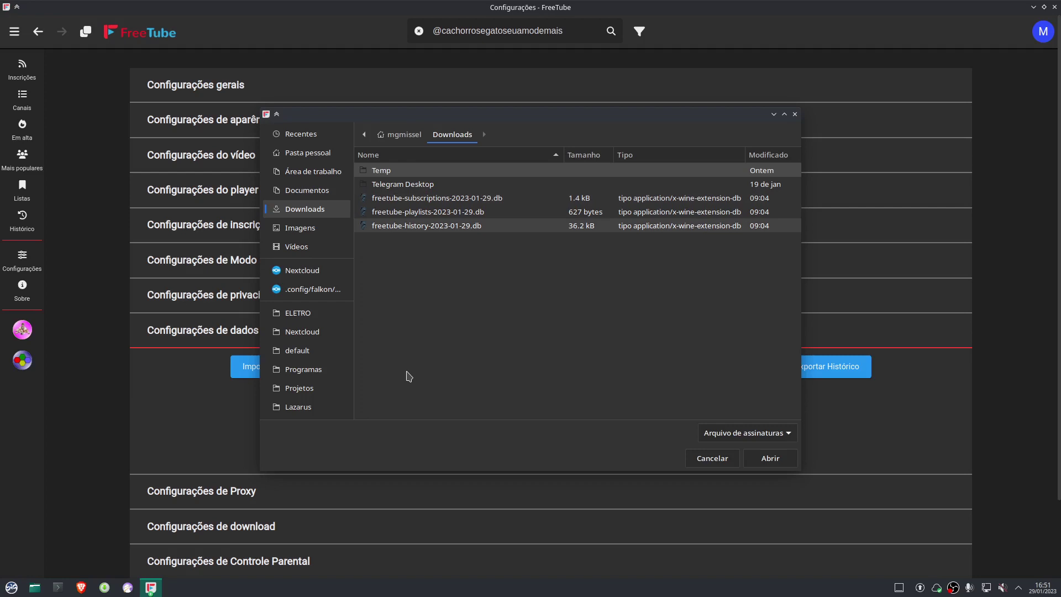
left_click(409, 376)
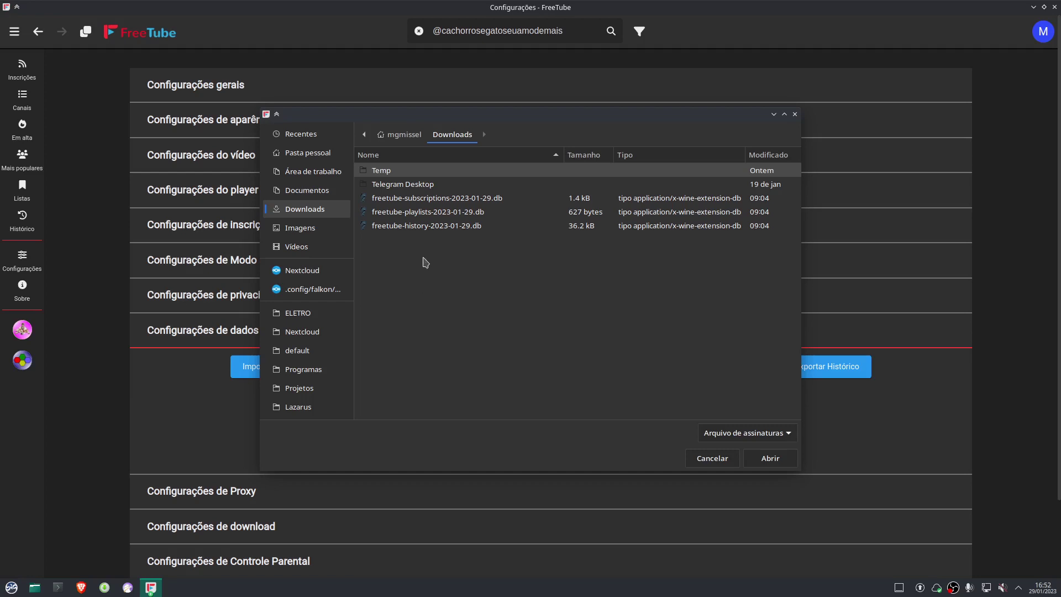
left_click(444, 202)
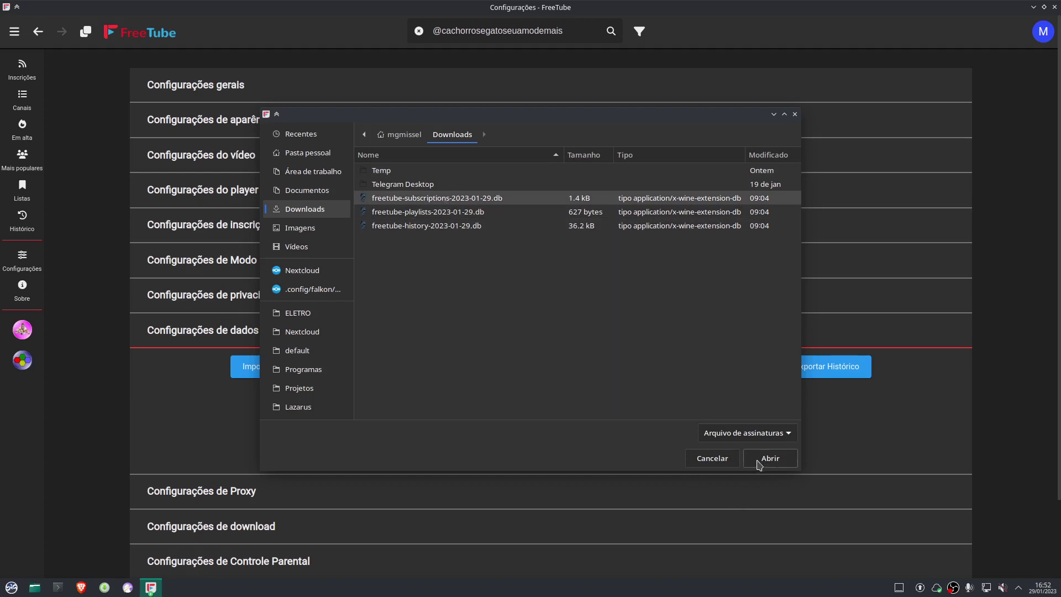
left_click(763, 463)
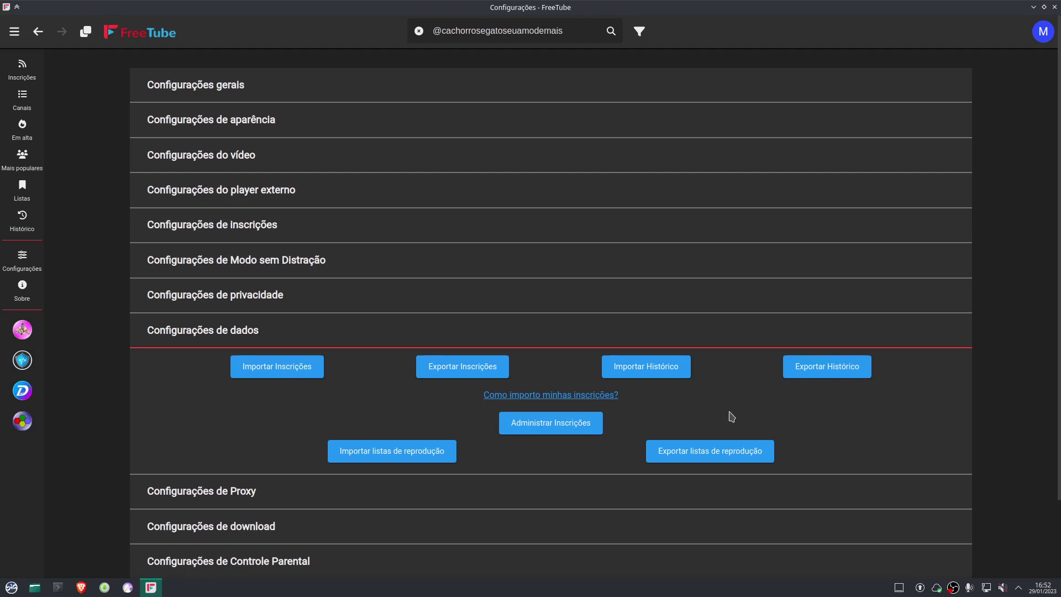
Step: Import the watch history from freetube-history-2023-01-29.db in the Downloads folder
left_click(650, 376)
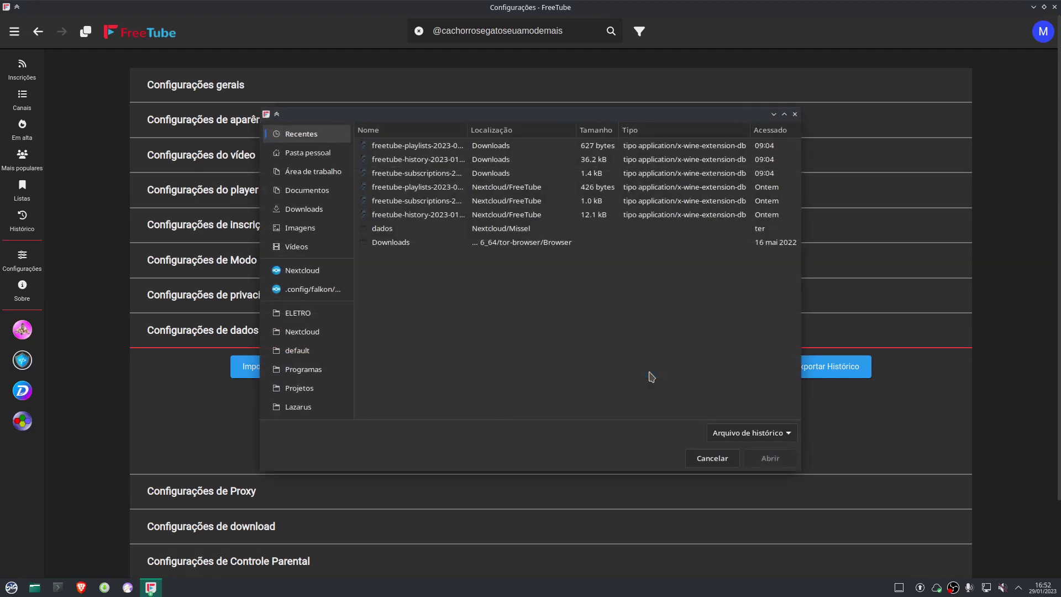
left_click(322, 215)
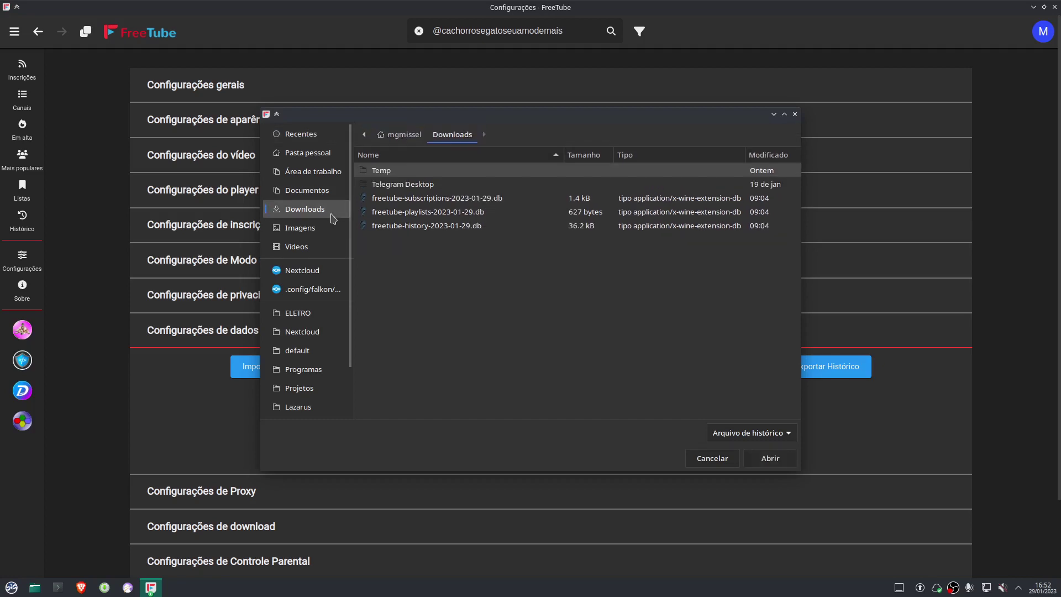
left_click(428, 227)
left_click(764, 462)
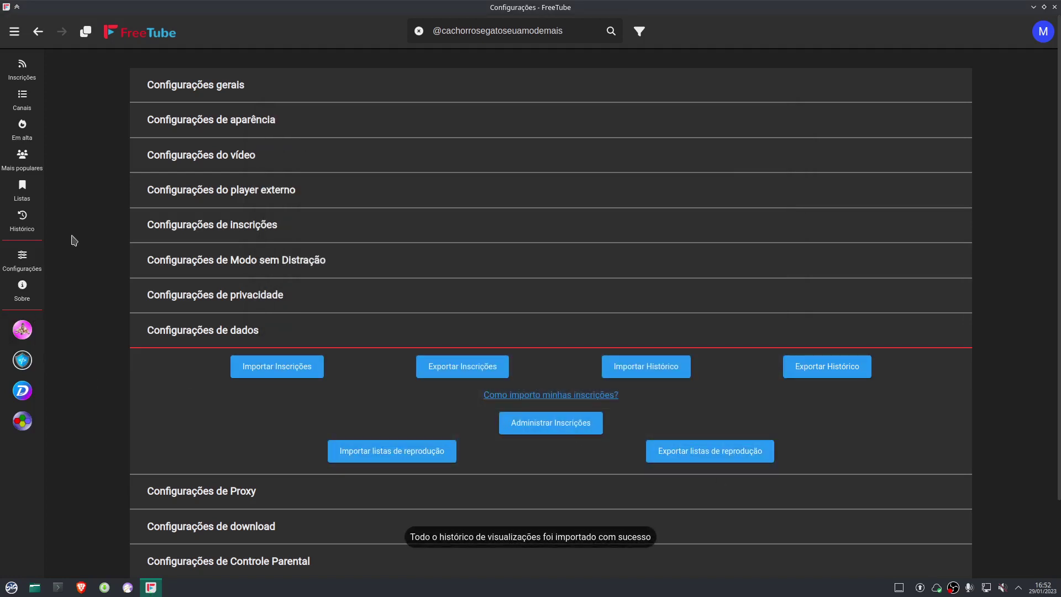
Step: Review the imported videos in the watch history down to the end of the list
left_click(26, 230)
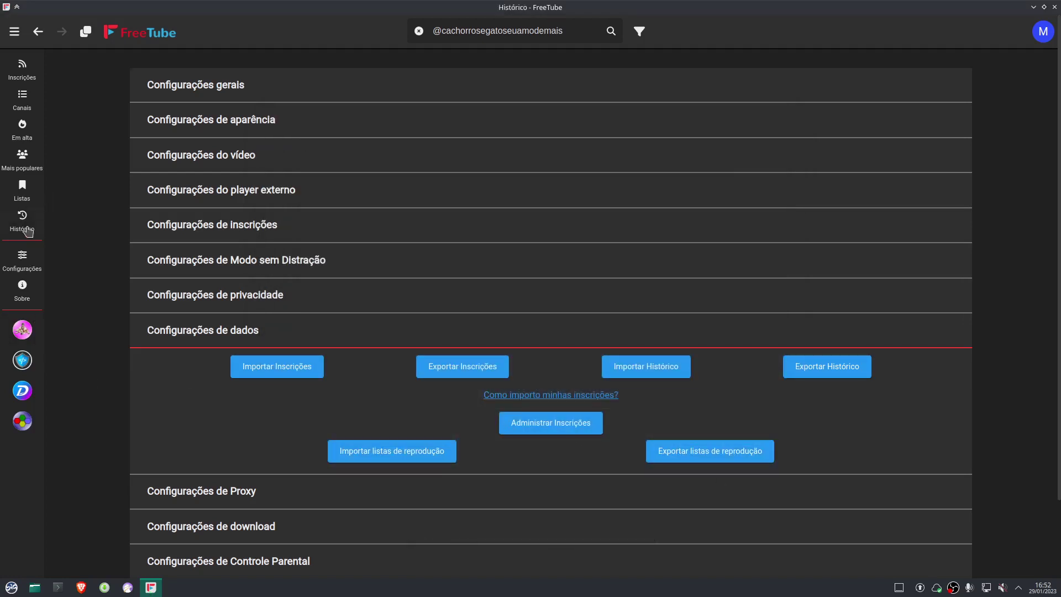
scroll(594, 422, "down", 3)
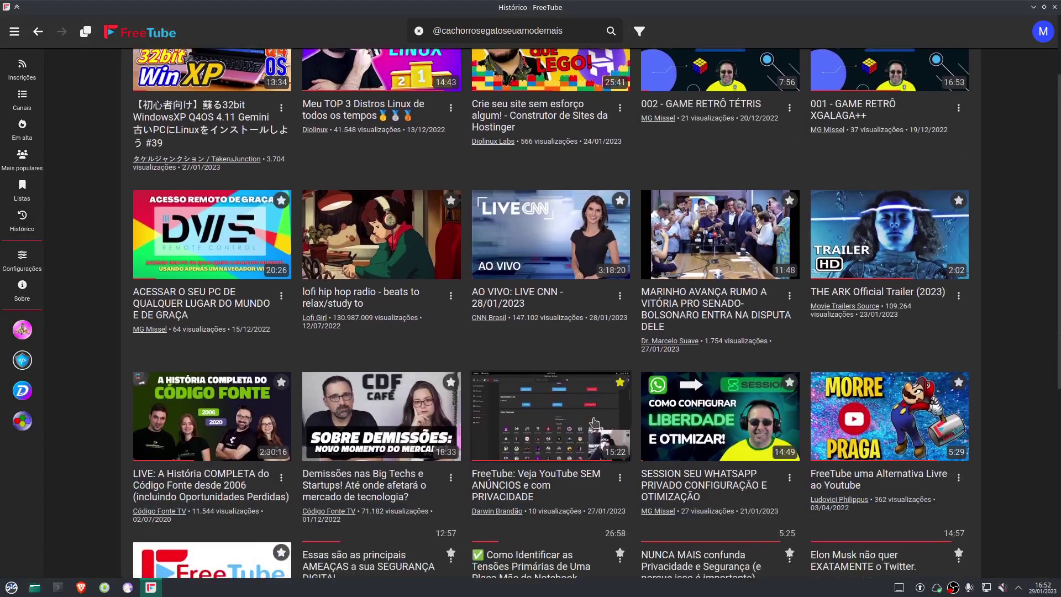
scroll(594, 422, "down", 6)
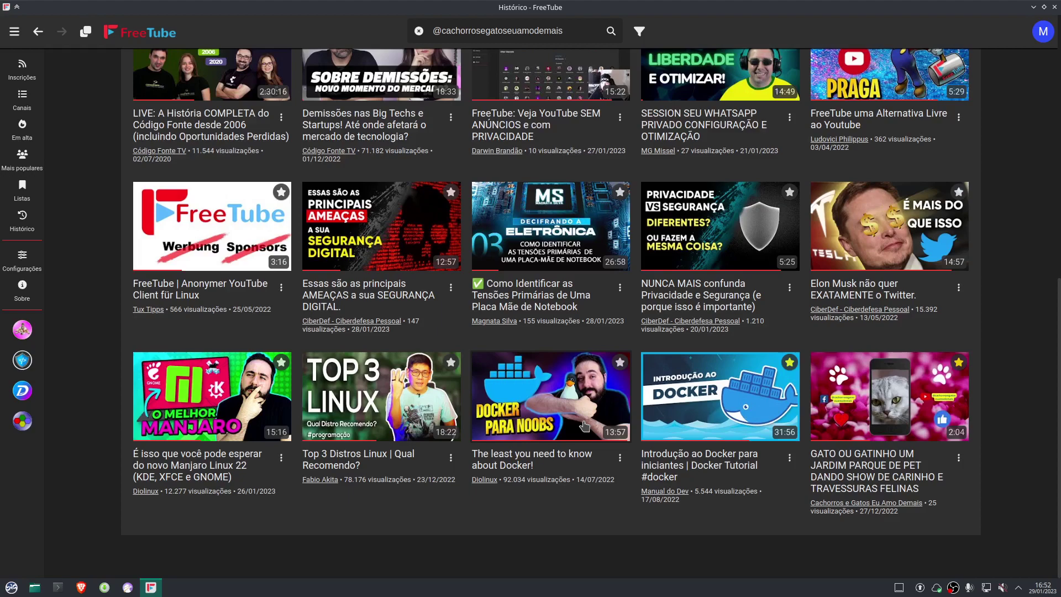
scroll(553, 481, "up", 10)
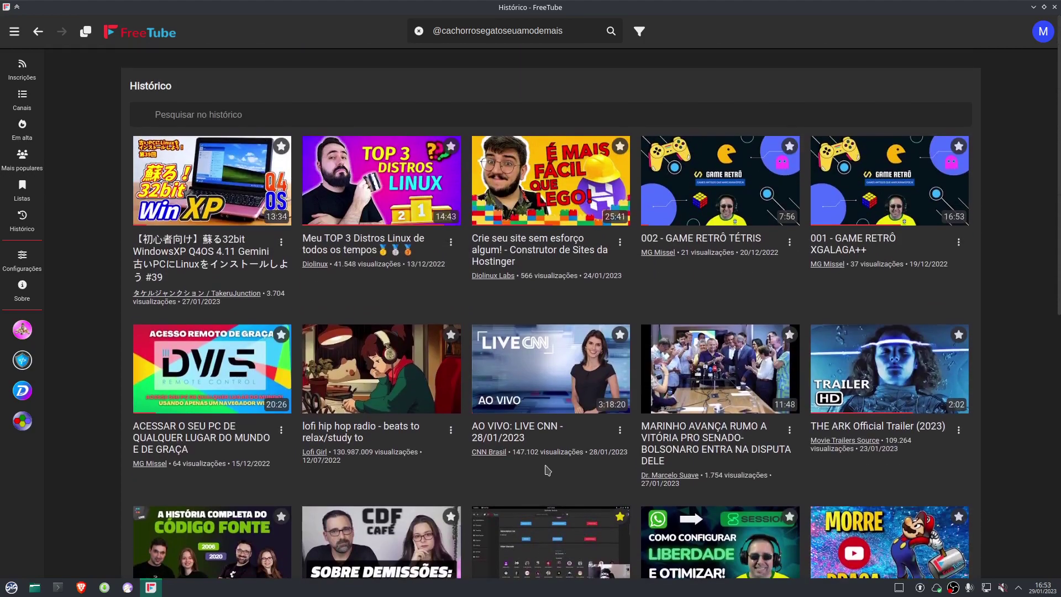
Step: Return to the data settings and import the playlists from freetube-playlists-2023-01-29.db in the Downloads folder
left_click(37, 33)
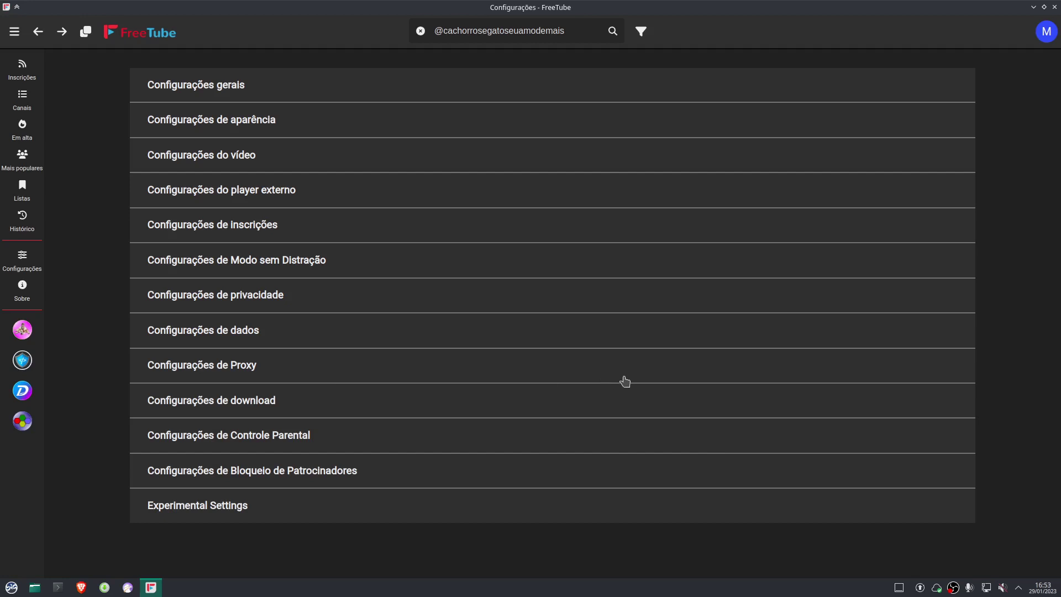
left_click(391, 450)
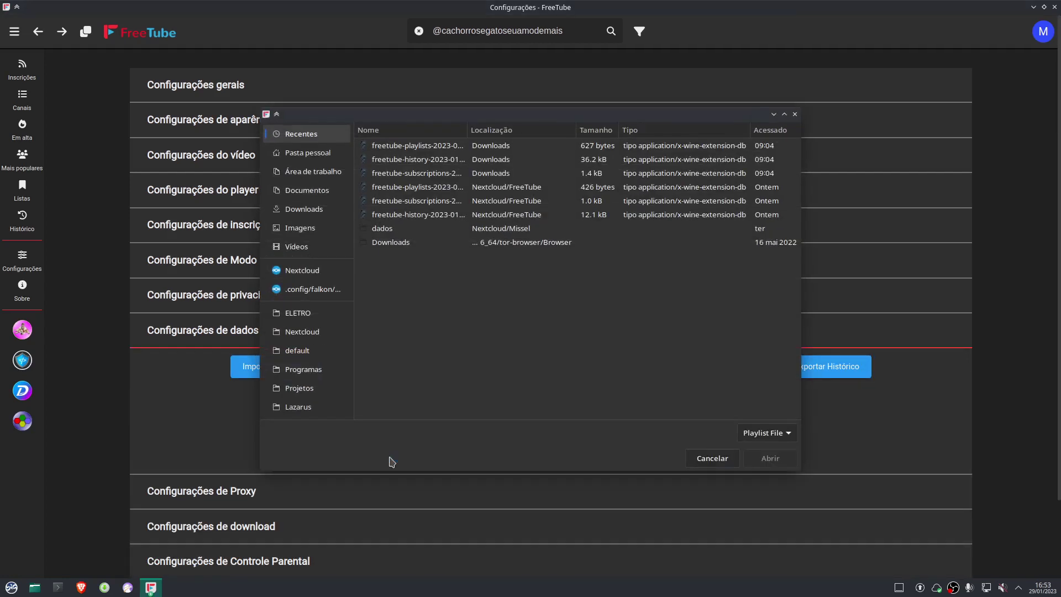
left_click(305, 209)
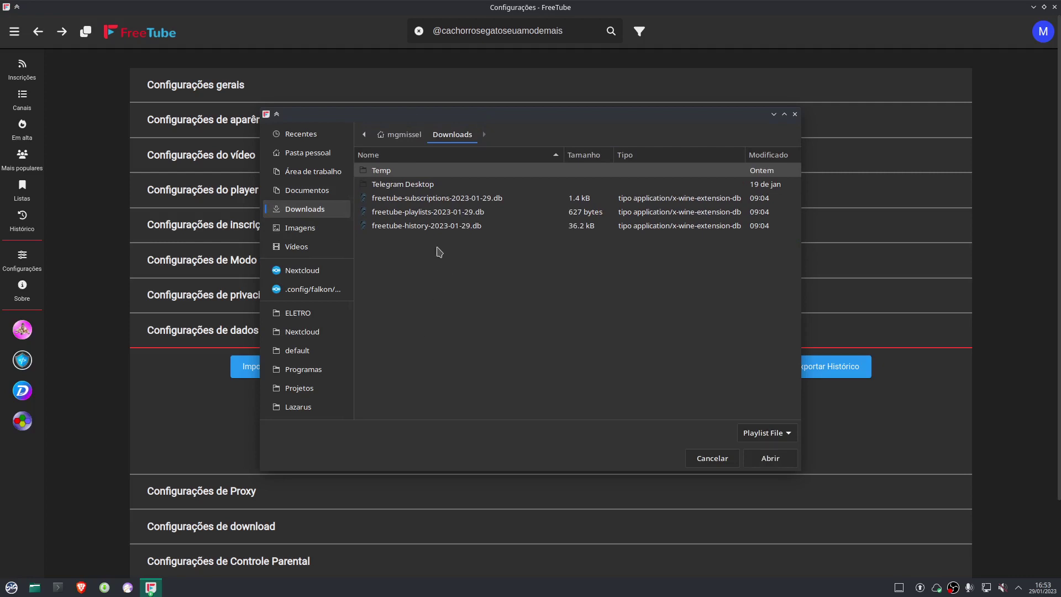
left_click(445, 218)
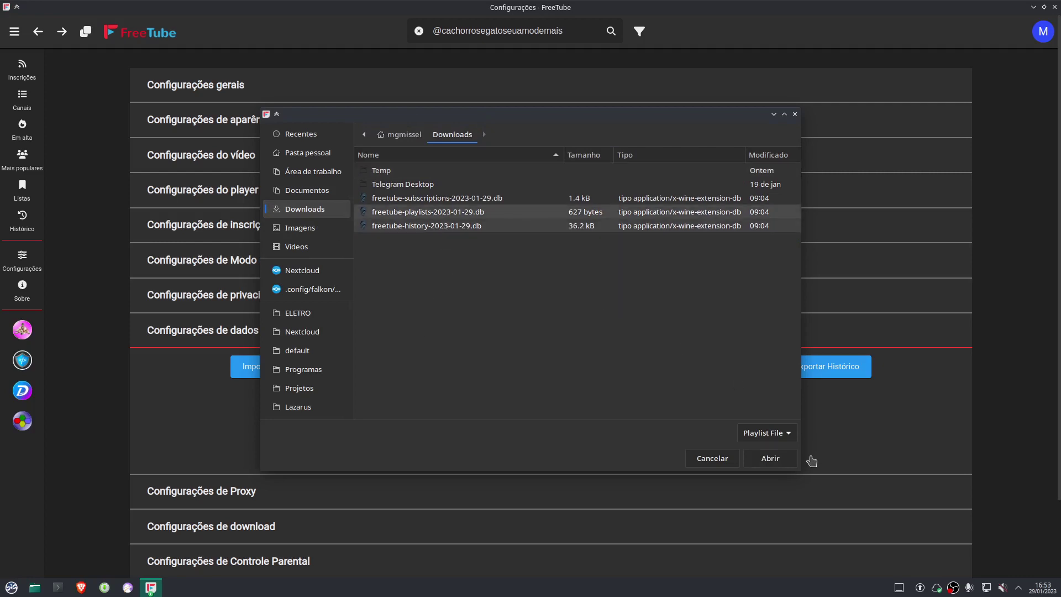
left_click(769, 458)
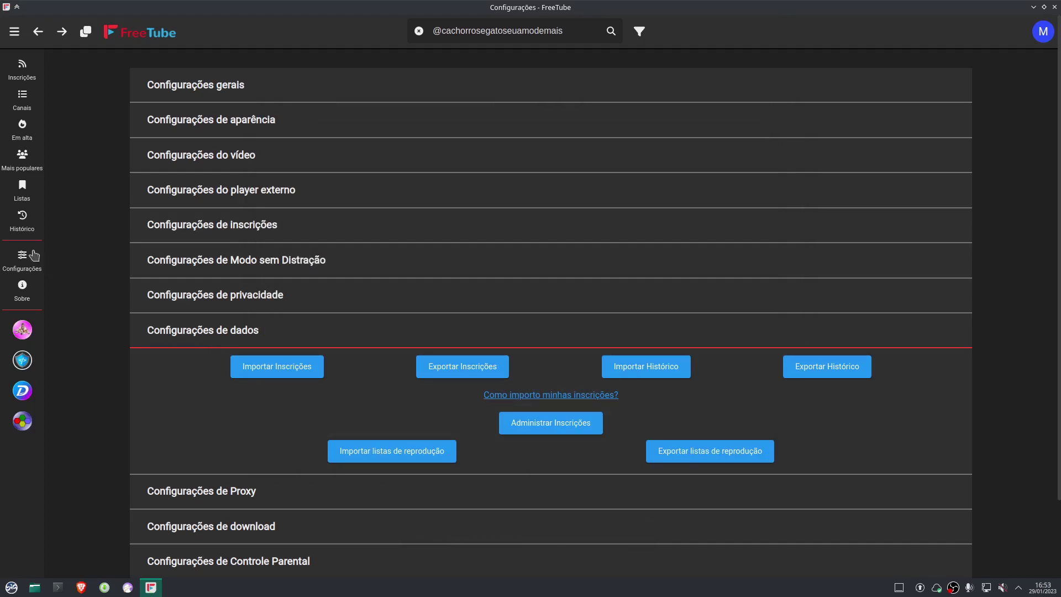
Step: Check the playlist videos and the watch history after the playlist import
left_click(25, 194)
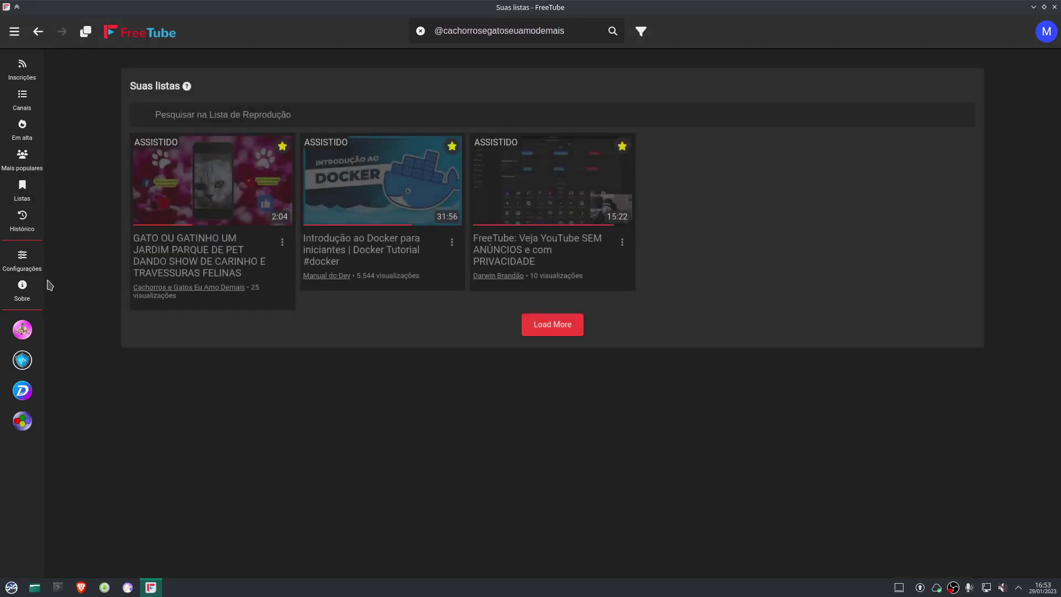
left_click(23, 224)
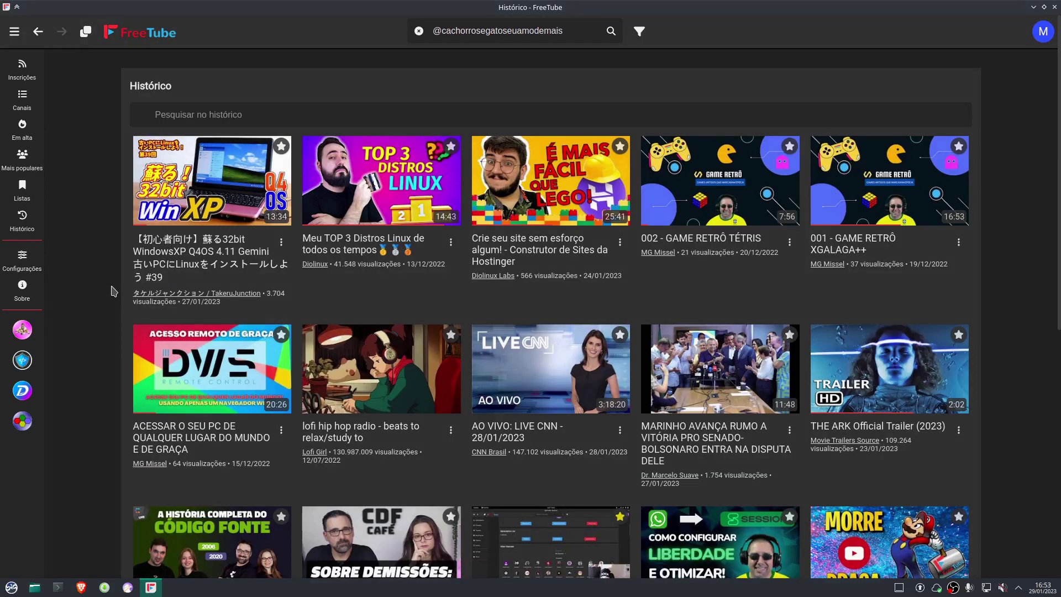
Step: Browse the subscriptions feed for the latest videos of the imported channels
left_click(25, 72)
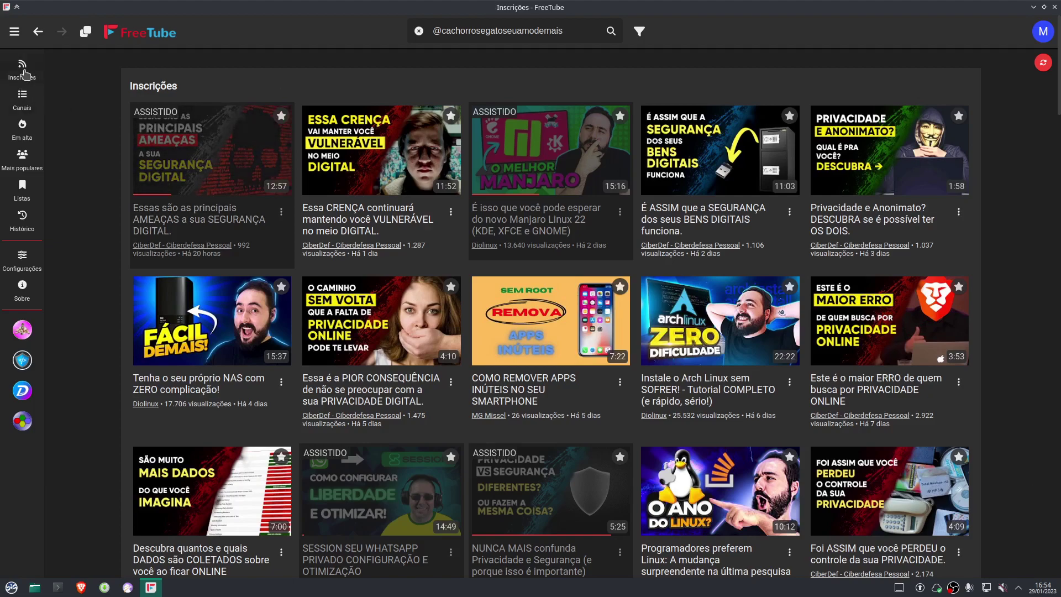
scroll(605, 378, "down", 15)
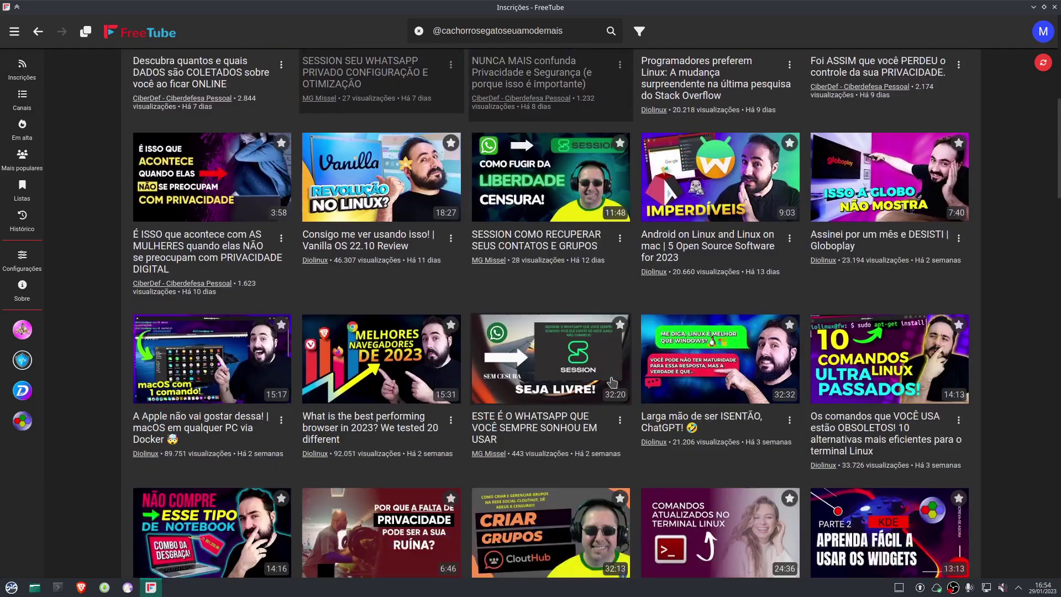
scroll(606, 378, "down", 1)
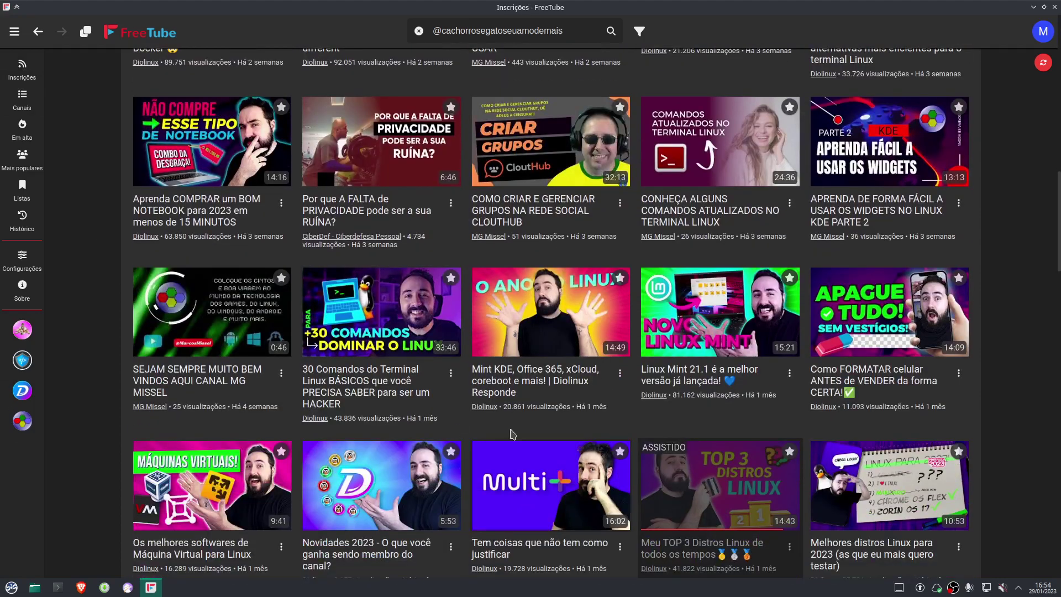
scroll(605, 378, "down", 4)
scroll(550, 441, "down", 3)
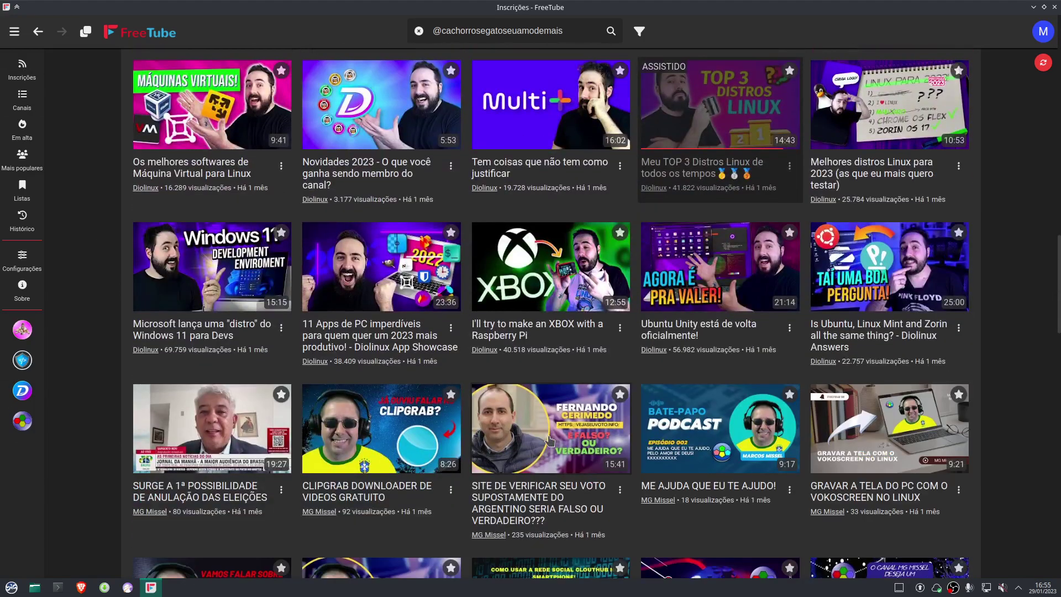
scroll(550, 440, "down", 10)
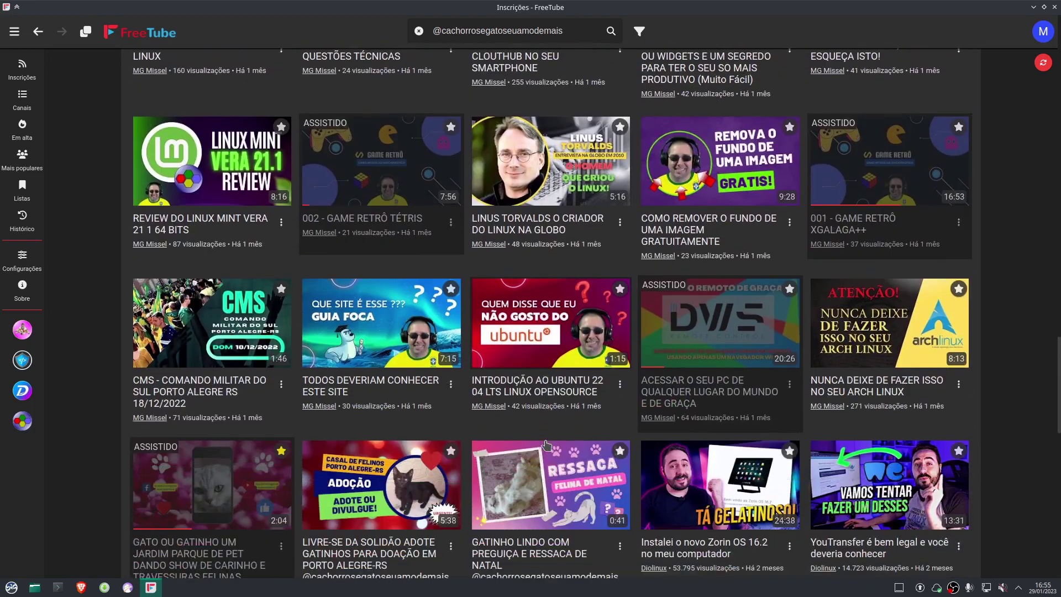
scroll(546, 445, "down", 3)
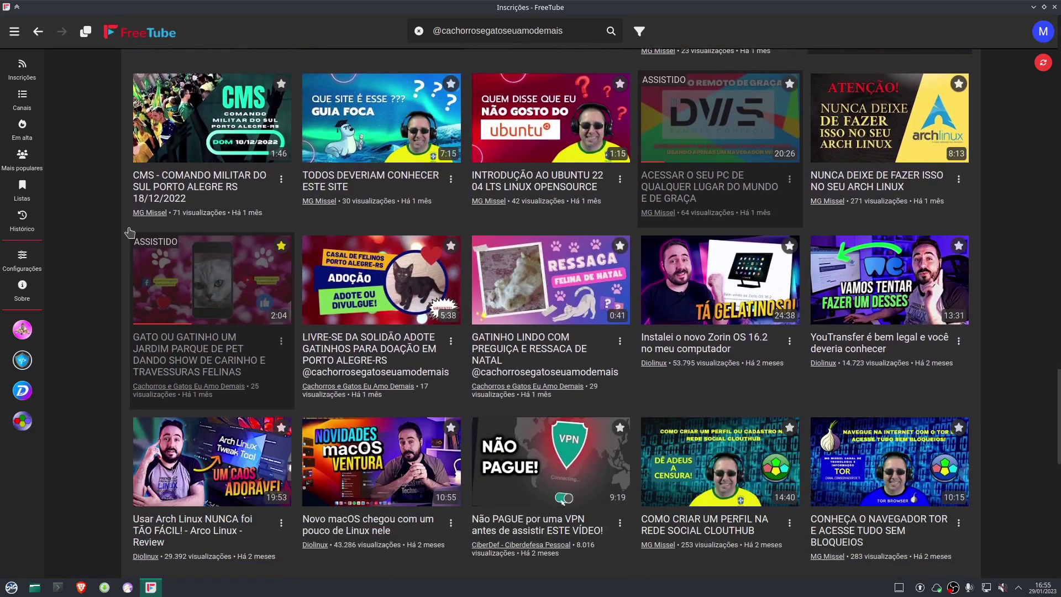
Step: Check the list of subscribed channels, the saved playlist videos and the watch history
left_click(23, 102)
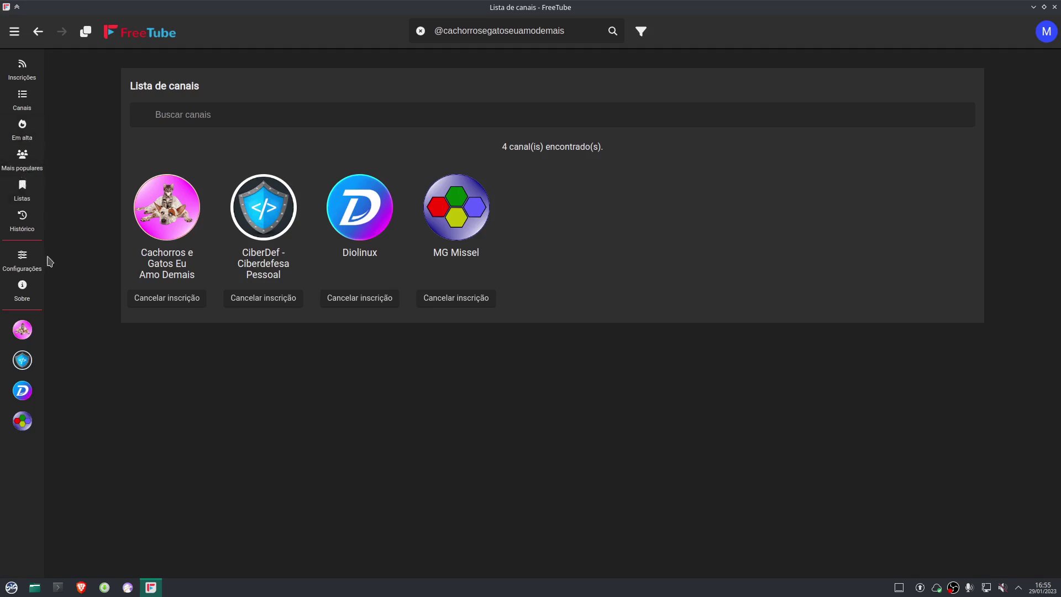
left_click(22, 199)
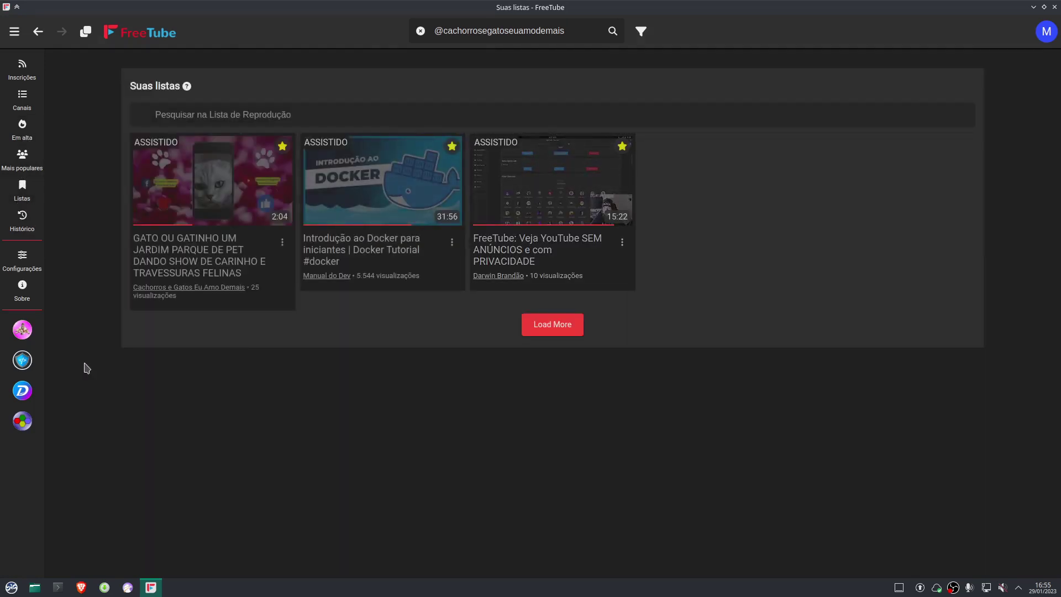
left_click(25, 224)
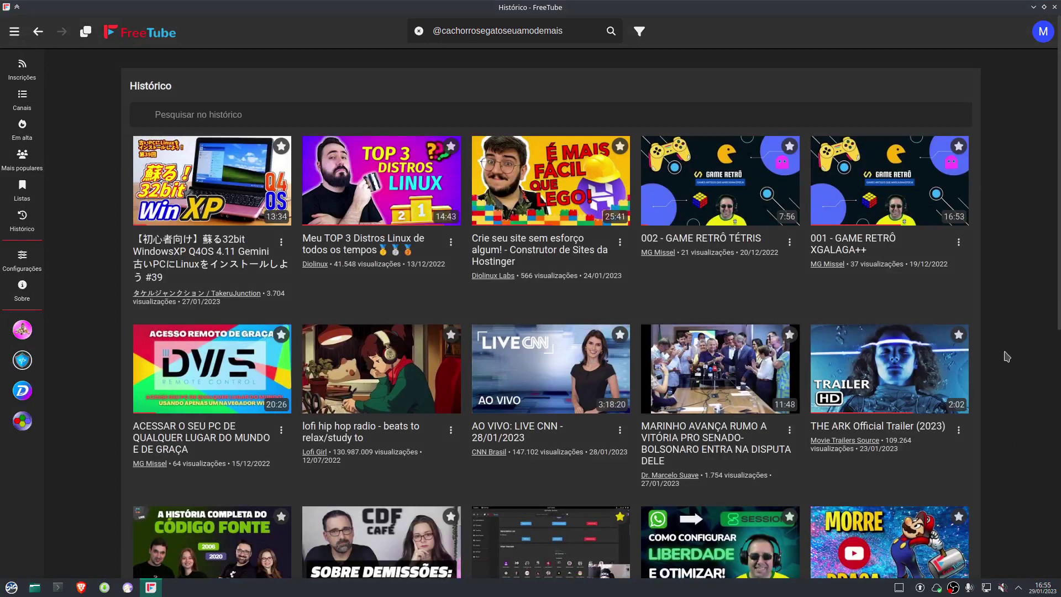
Step: Clear the text in the main search field and open the settings page
key("ctrl+l")
key("BackSpace")
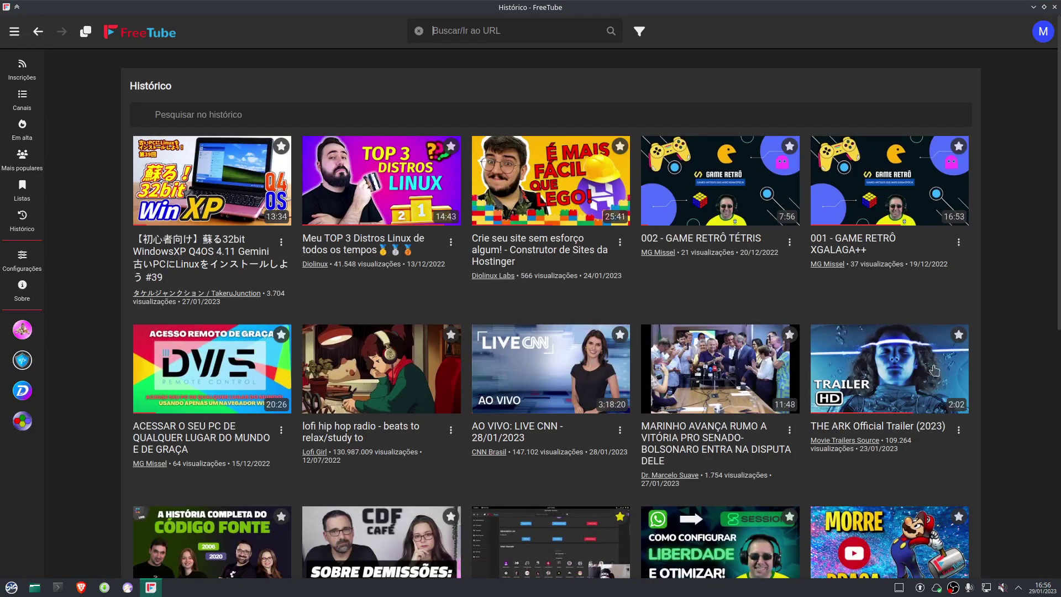
left_click(22, 260)
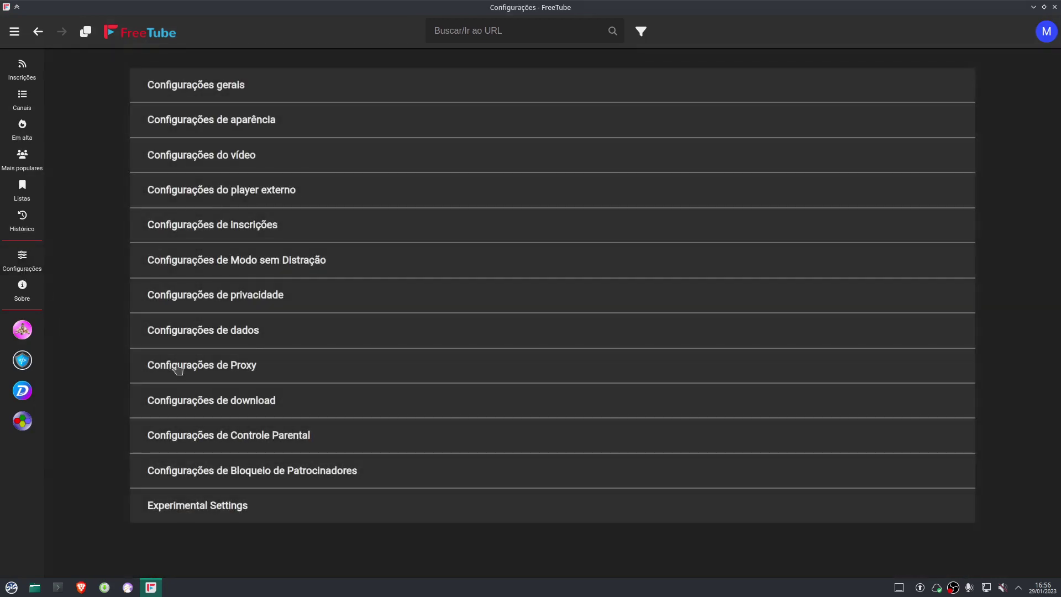